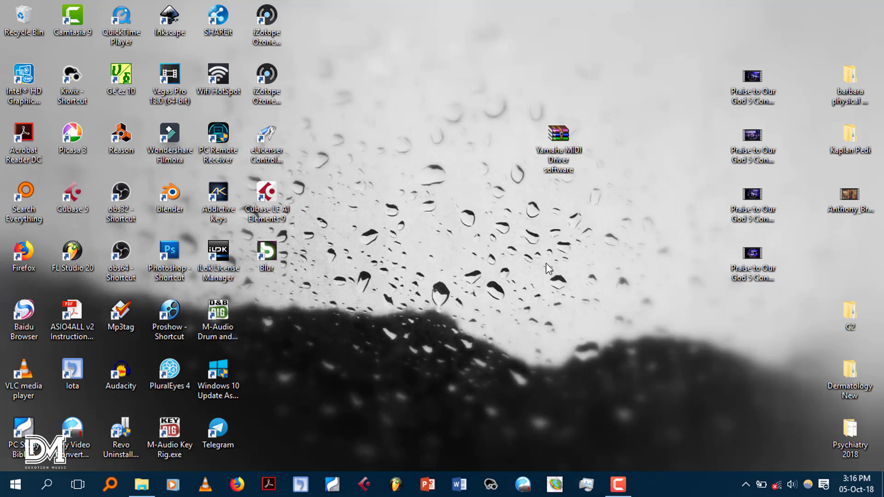
# Extract the Yamaha MIDI driver ZIP to a 'Yamaha MIDI Driver software' folder
pyautogui.rightClick(551, 149)
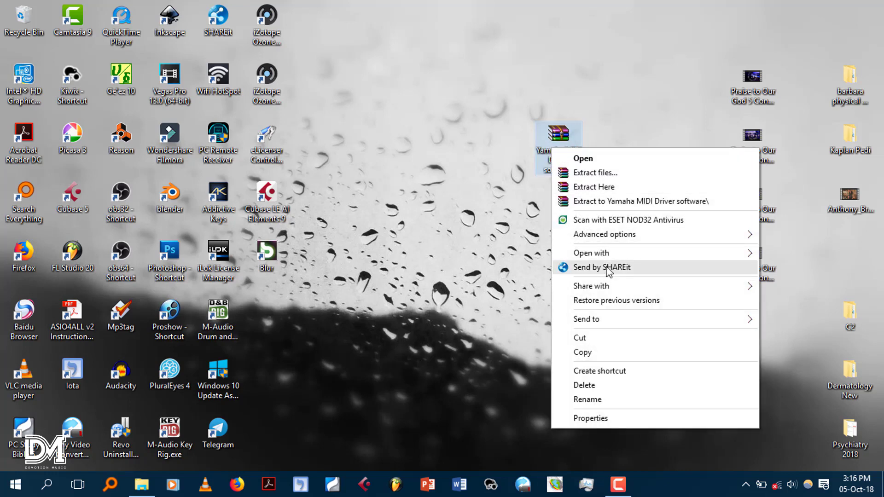
pyautogui.click(620, 202)
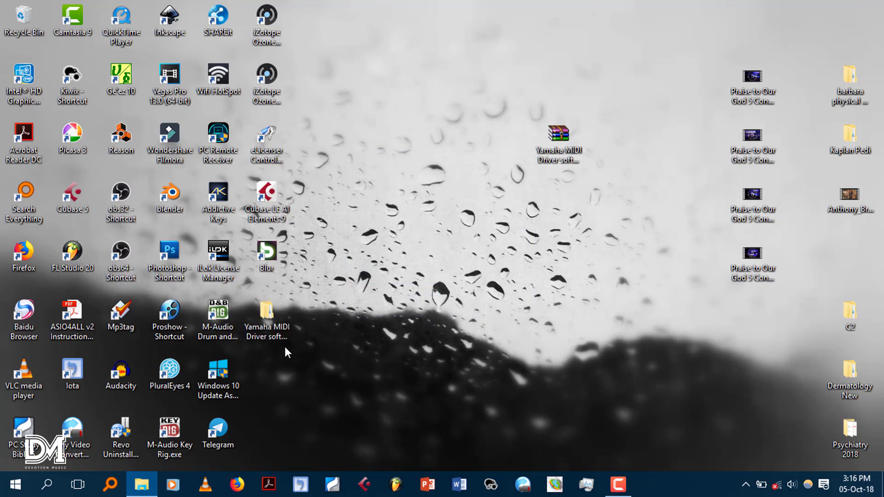
pyautogui.moveTo(267, 312); pyautogui.dragTo(548, 226)
# Browse into the extracted folder's x64 subfolder and select the setup application
pyautogui.doubleClick(562, 247)
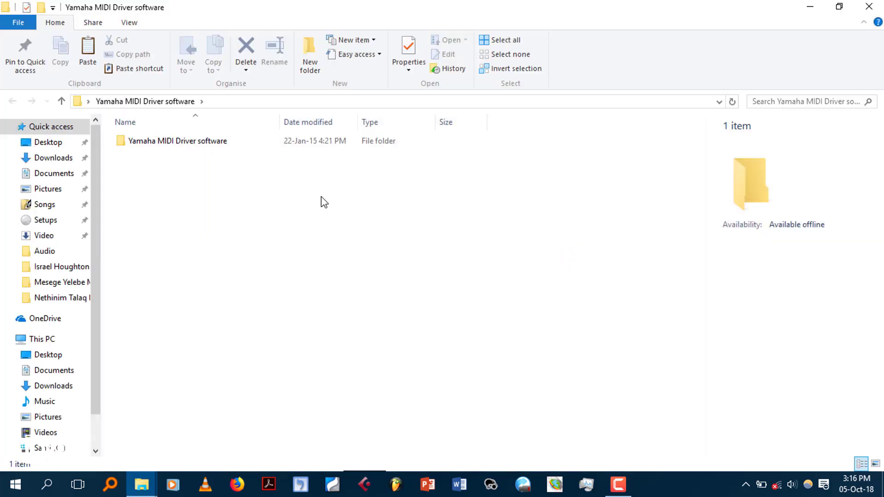
pyautogui.doubleClick(206, 143)
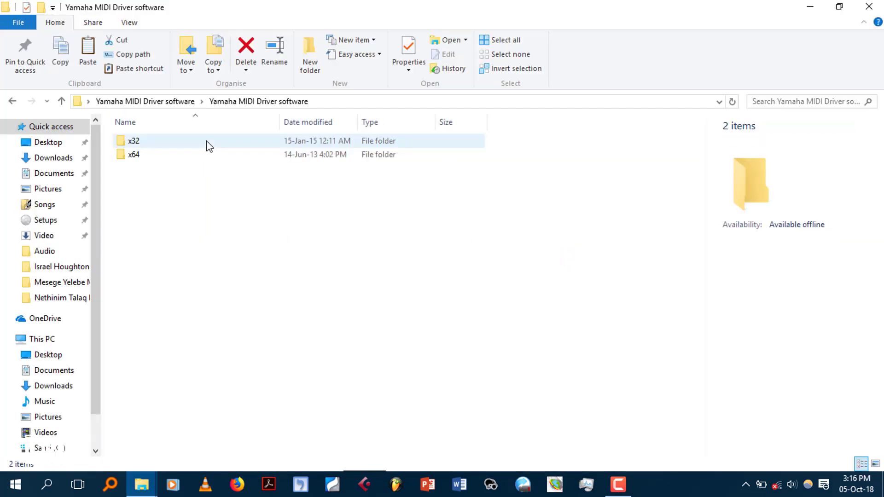
pyautogui.doubleClick(170, 158)
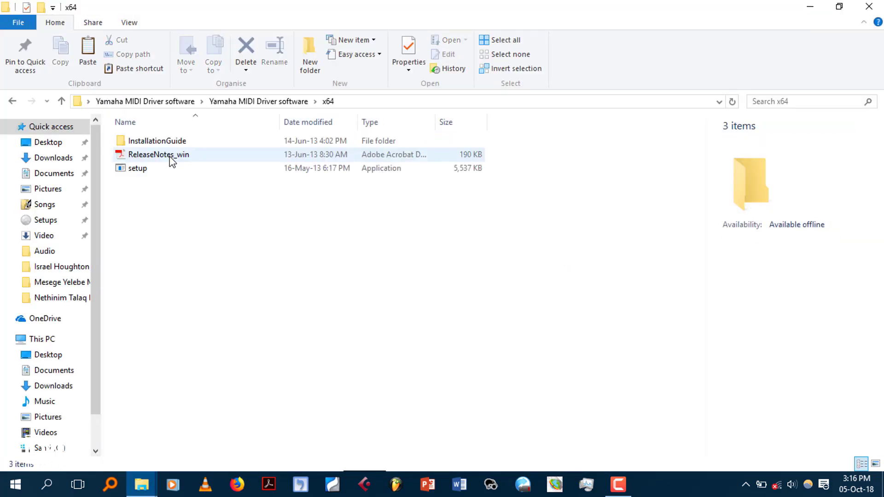
pyautogui.click(162, 174)
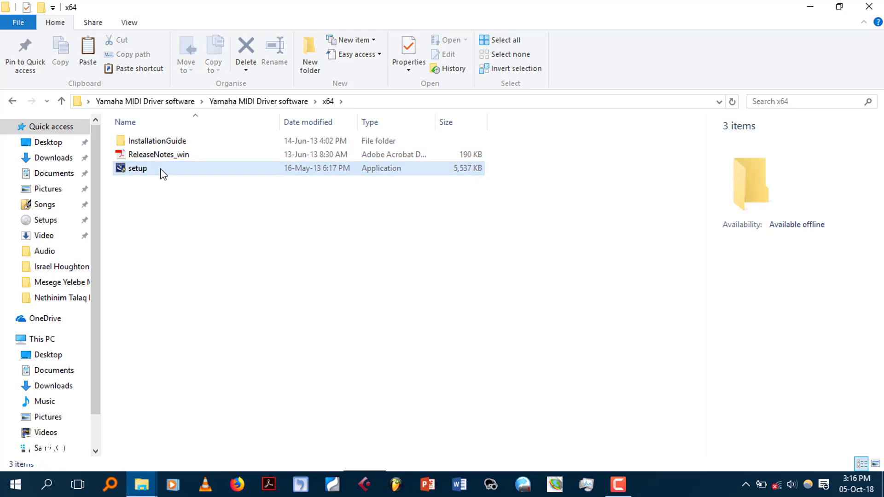
# Run setup, accept the licence, complete the Yamaha USB-MIDI Driver install, and close the x64 window
pyautogui.doubleClick(162, 174)
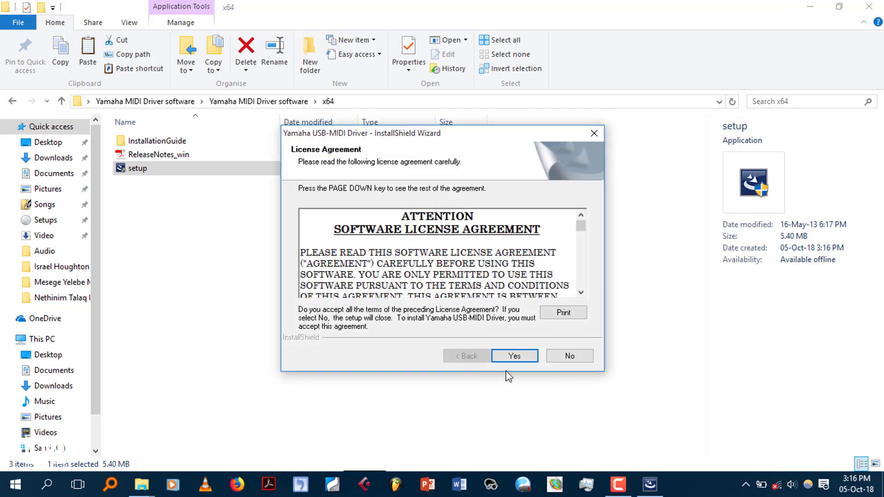
pyautogui.click(518, 354)
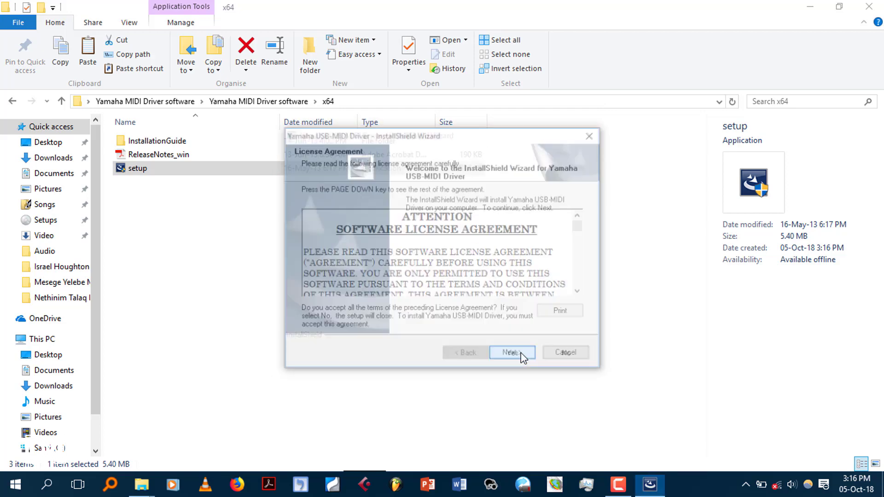
pyautogui.click(520, 356)
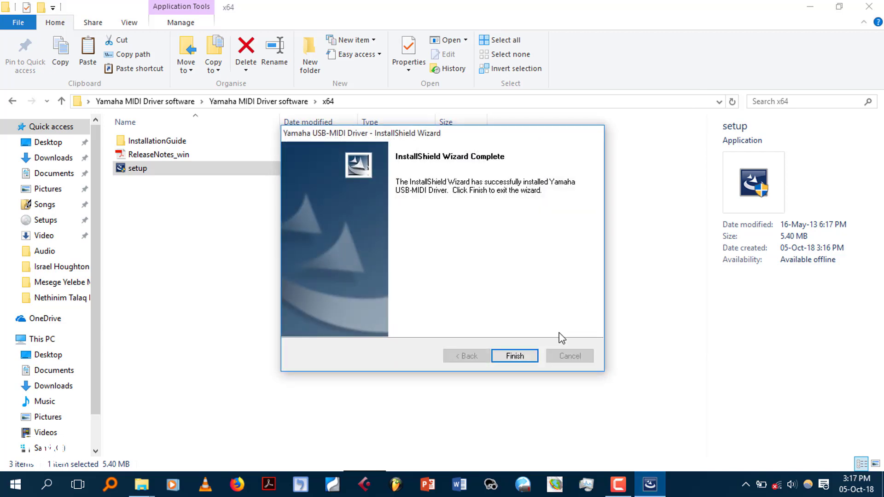
pyautogui.click(517, 358)
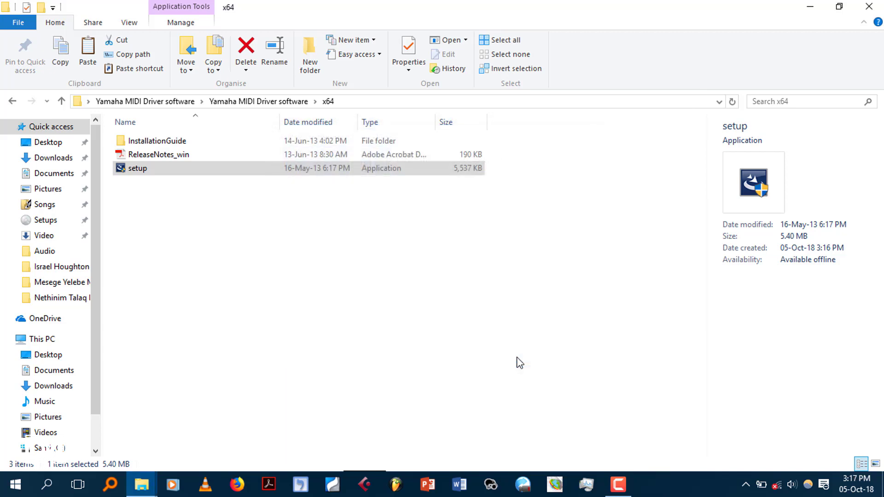
pyautogui.click(868, 6)
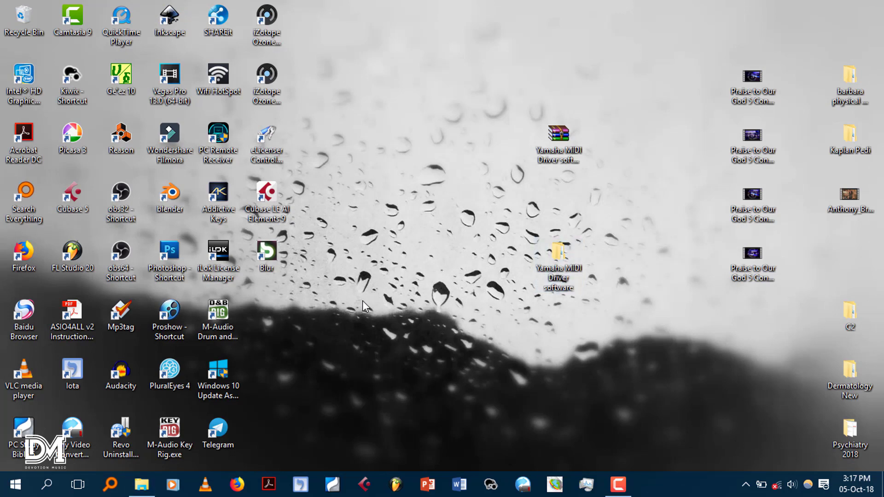
# Launch Cubase 5 and create an empty-template project, accepting the default project folder
pyautogui.click(364, 484)
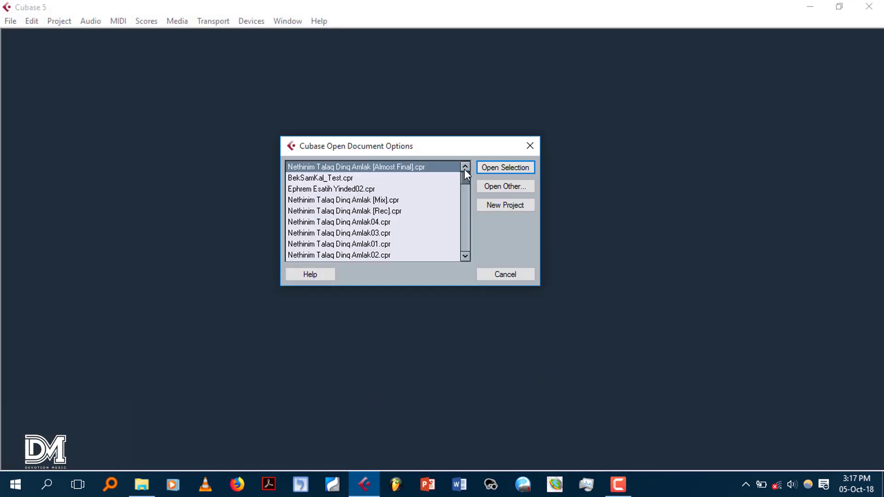
pyautogui.click(494, 208)
pyautogui.click(453, 358)
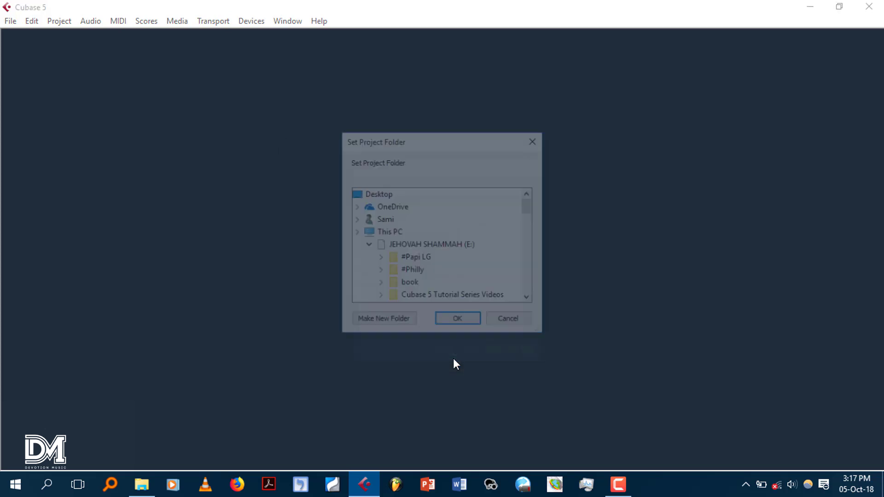
pyautogui.click(459, 322)
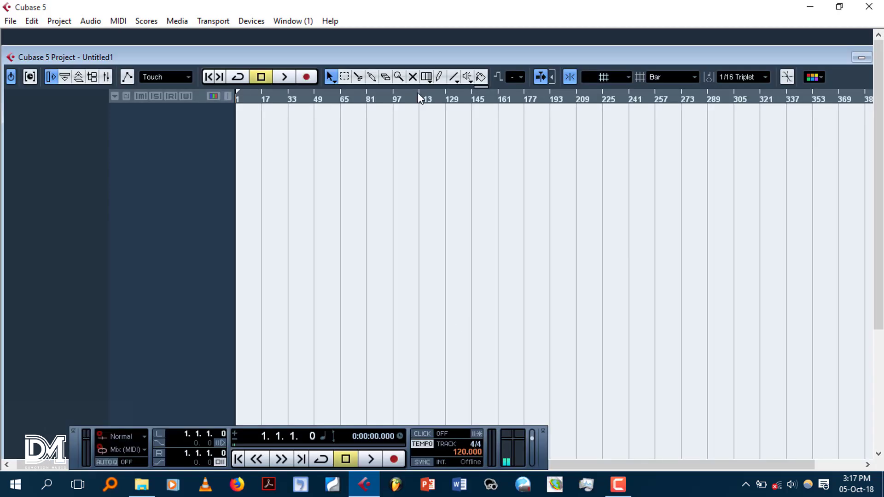
# Maximise the project window and add an instrument track using HALionOne
pyautogui.doubleClick(408, 57)
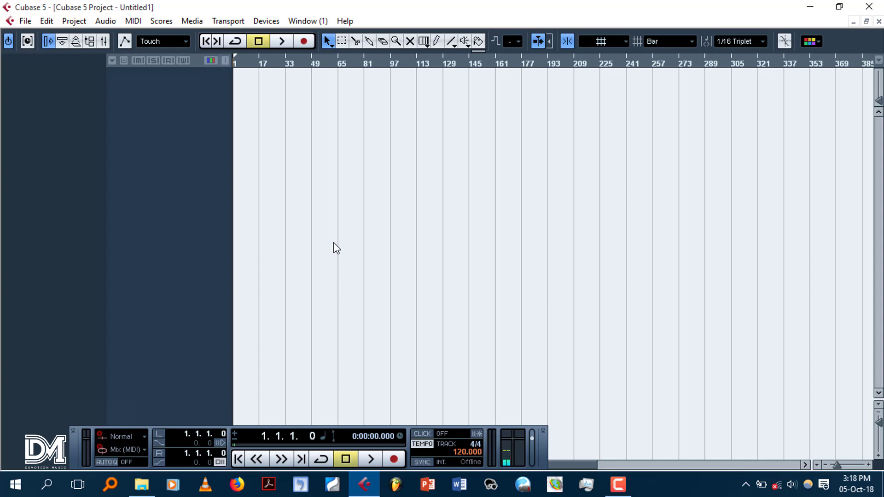
pyautogui.rightClick(168, 80)
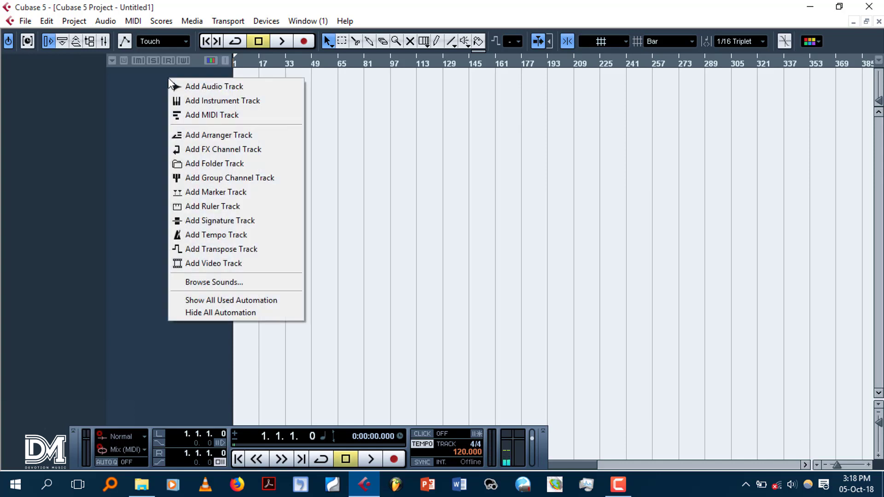
pyautogui.click(207, 99)
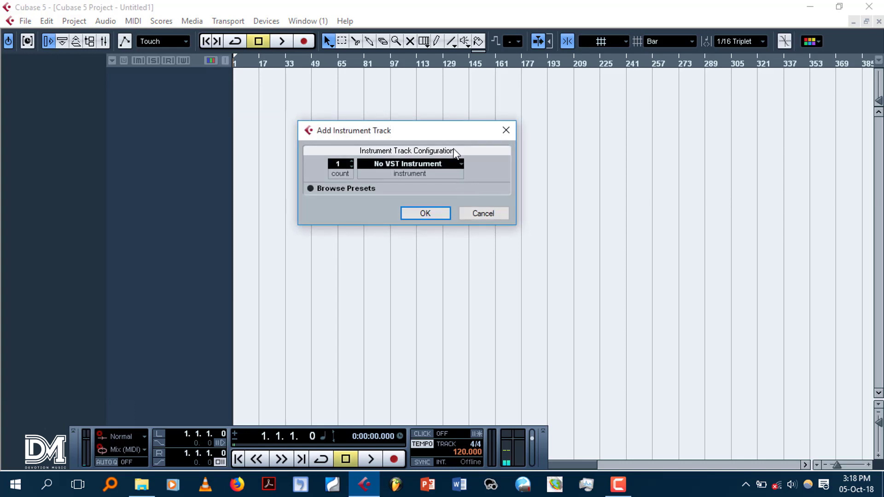
pyautogui.click(441, 166)
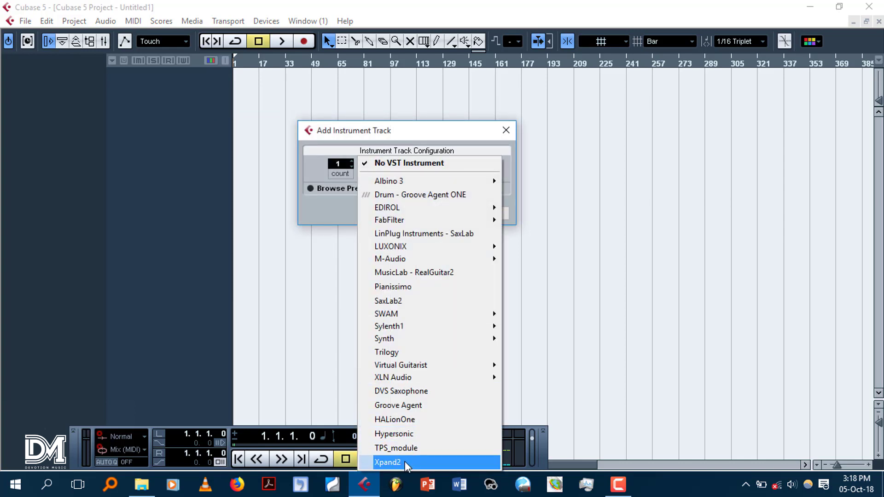
pyautogui.click(401, 419)
pyautogui.click(426, 213)
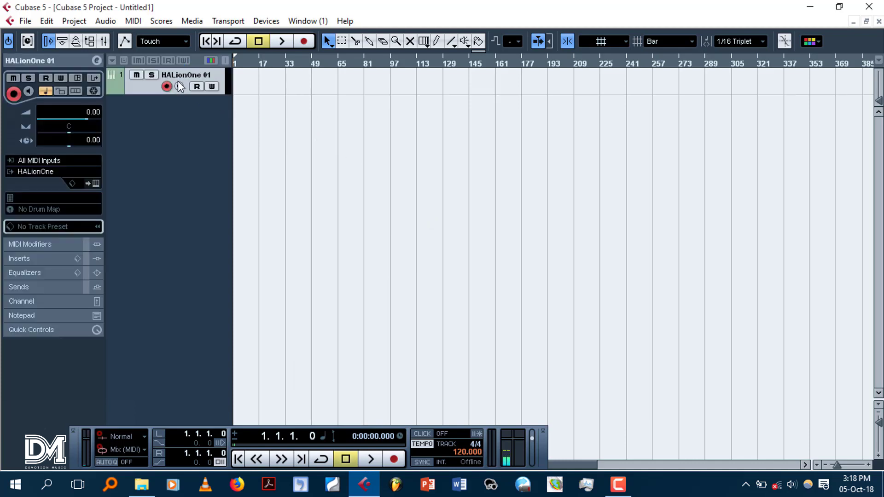
# Load the YAMAHA S90ES Piano program from the Yamaha S90ES set onto the track
pyautogui.click(65, 197)
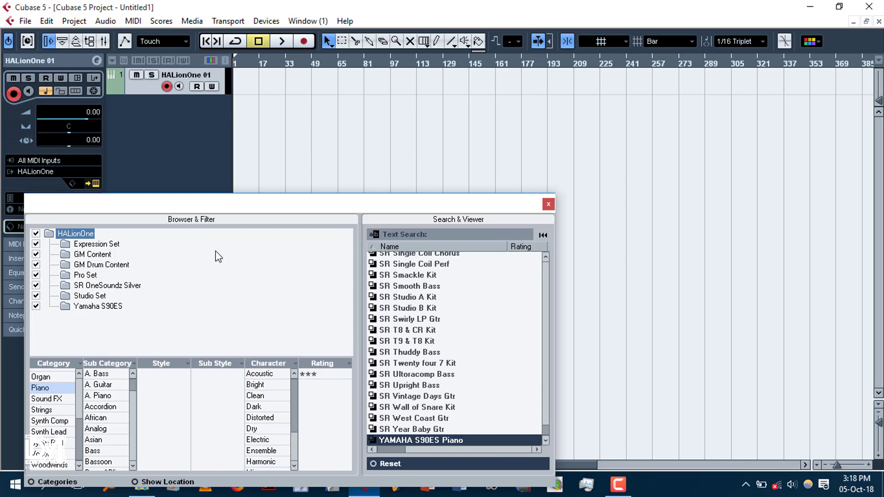
pyautogui.click(111, 307)
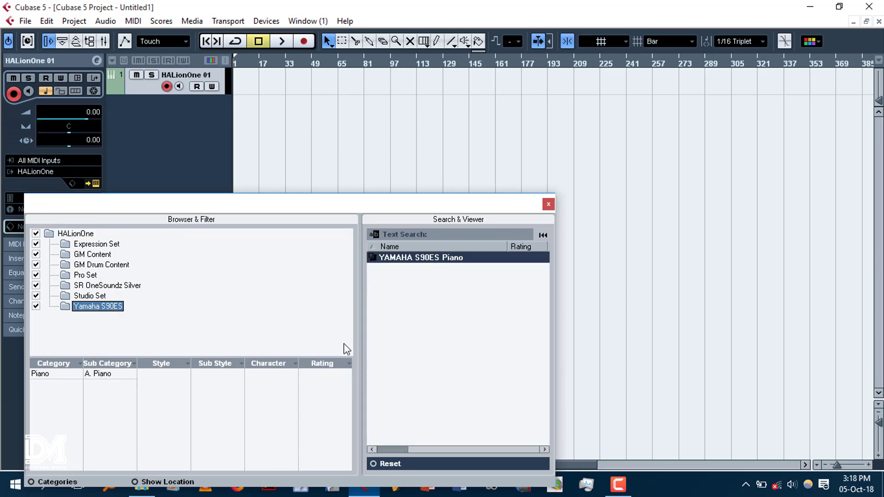
pyautogui.click(399, 263)
pyautogui.doubleClick(399, 258)
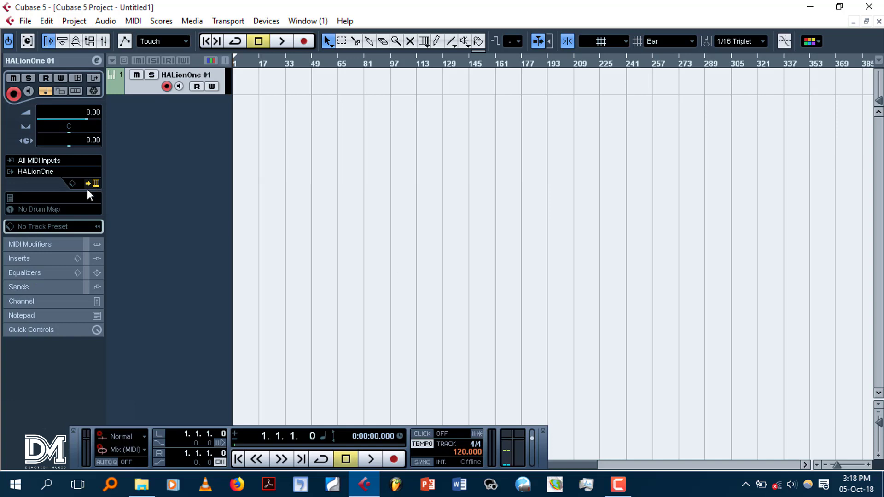
pyautogui.click(75, 199)
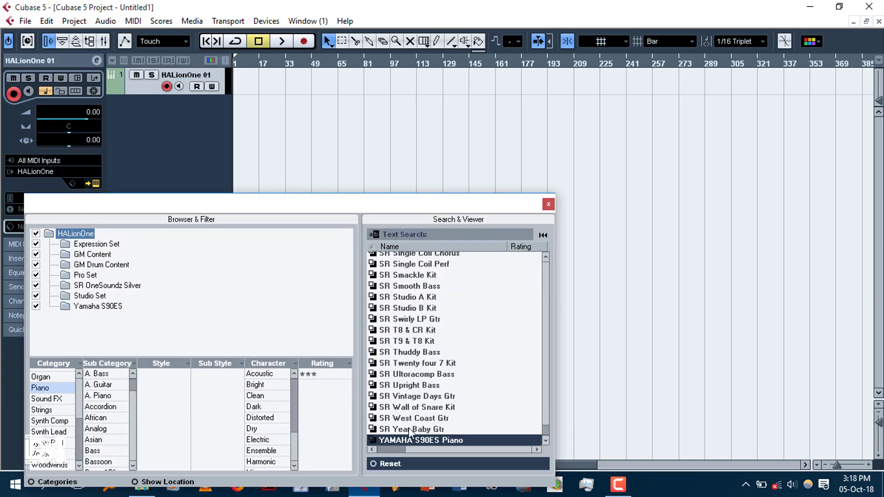
pyautogui.doubleClick(415, 441)
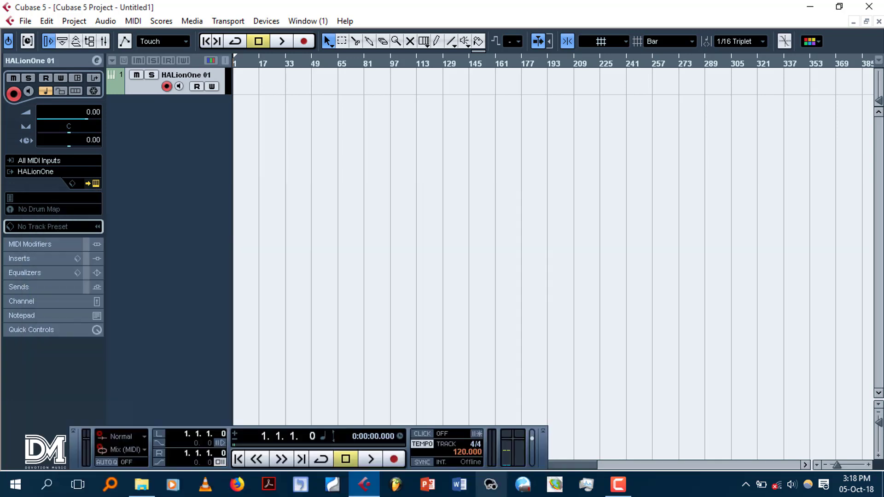
# Rename the HALionOne 01 track to 'Piano'
pyautogui.doubleClick(183, 76)
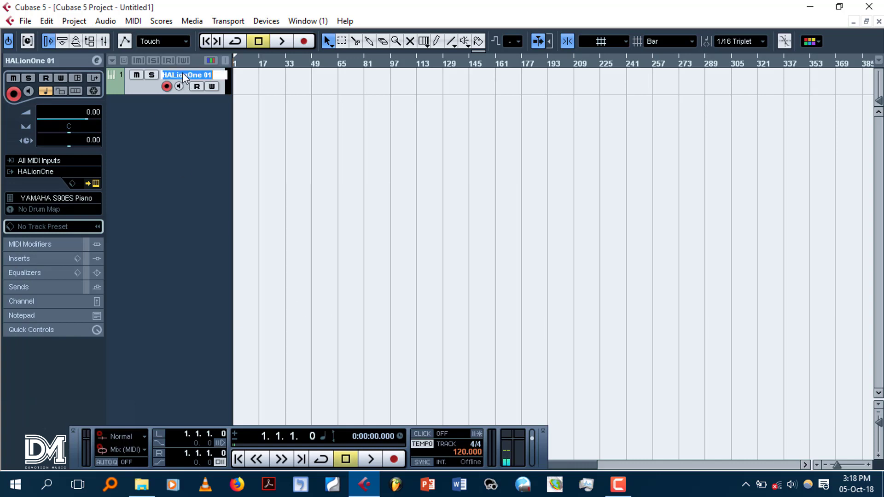
pyautogui.write('Piano')
pyautogui.press('Return')
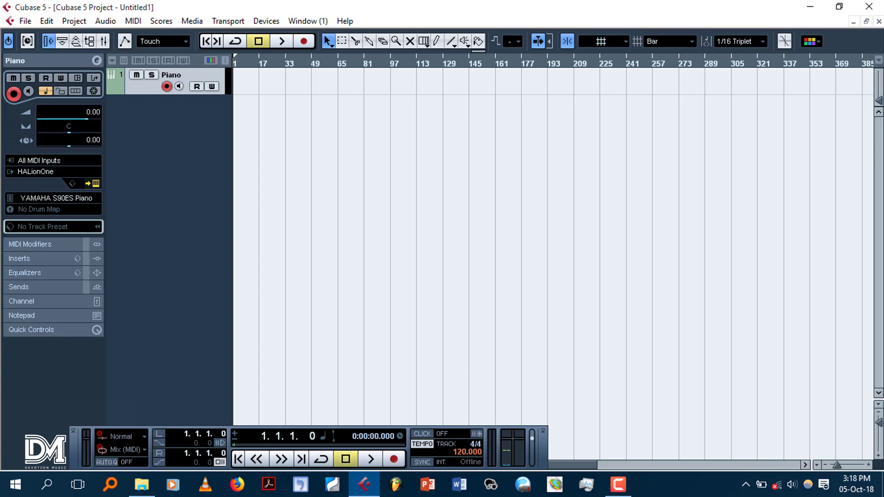